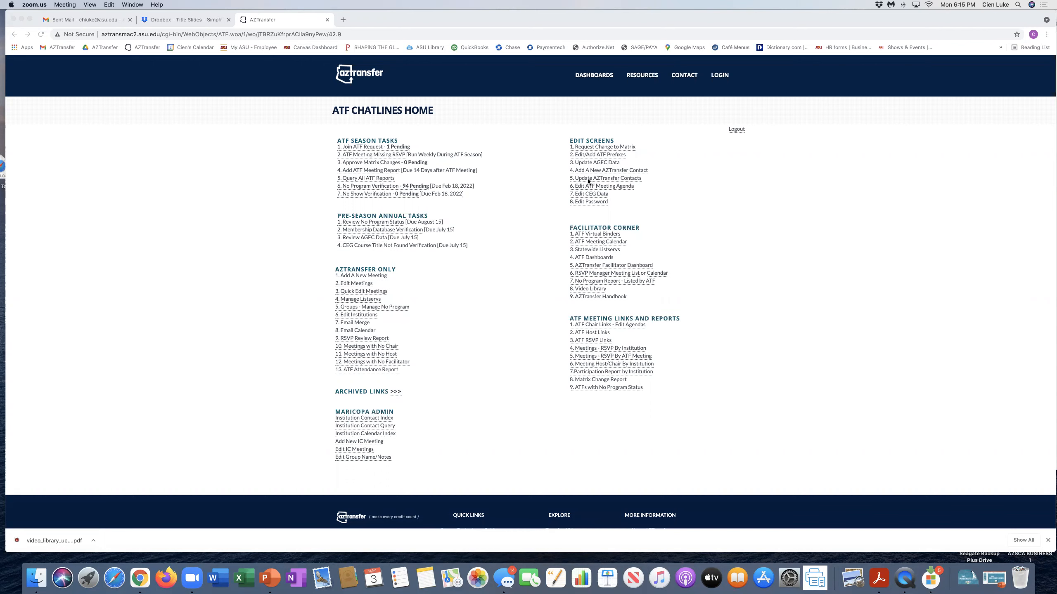
# Step: Bring the browser forward and open '5. Update AZTransfer Contacts' from the ATF Chatlines home page
pyautogui.click(588, 181)
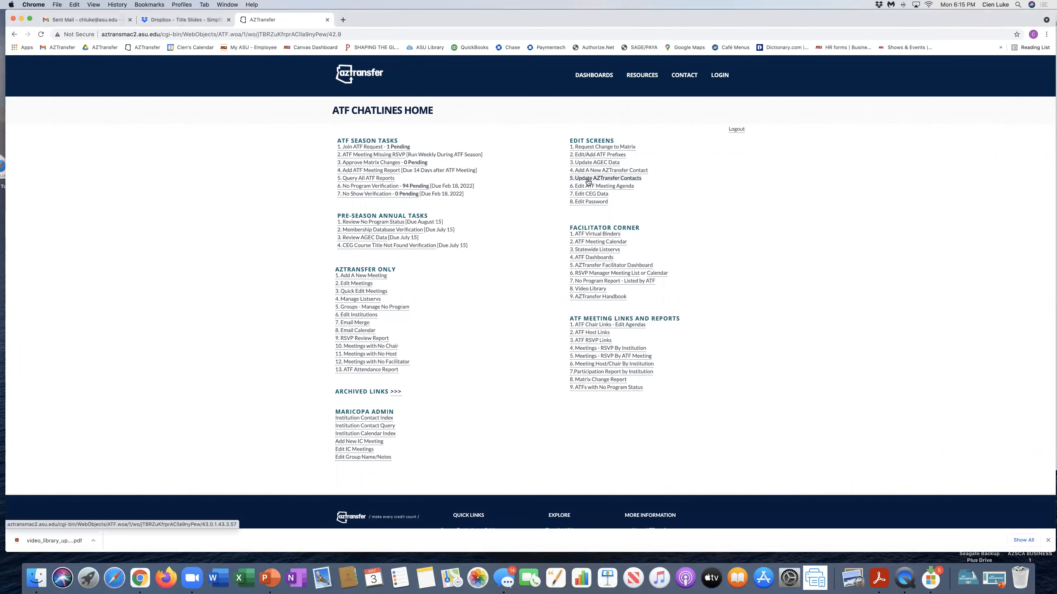
pyautogui.click(588, 178)
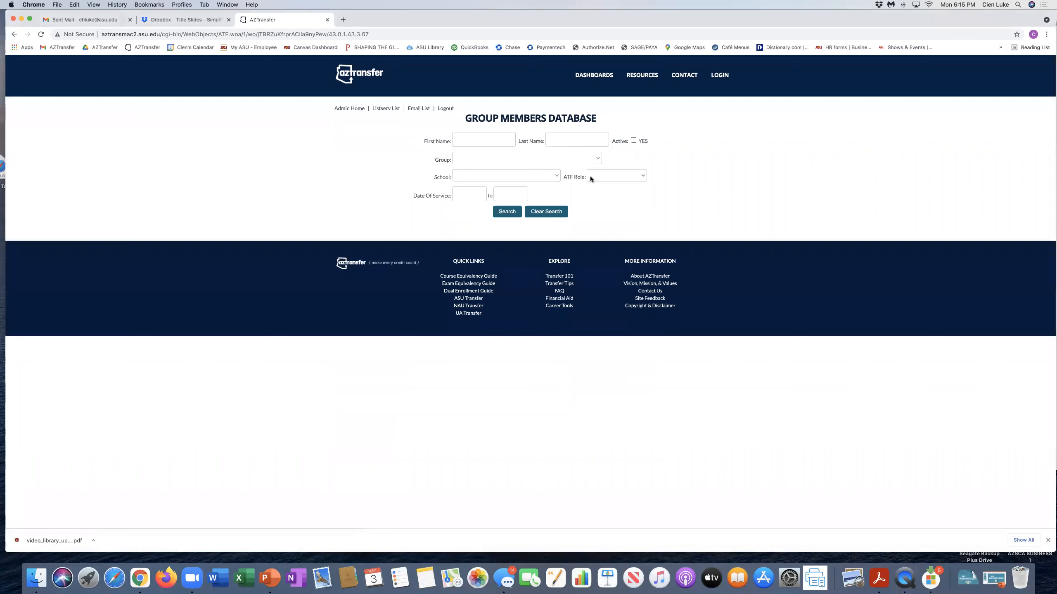
# Step: Search for the contact by their first and last name and open the first result for editing
pyautogui.click(465, 140)
pyautogui.press('Tab')
pyautogui.click(501, 214)
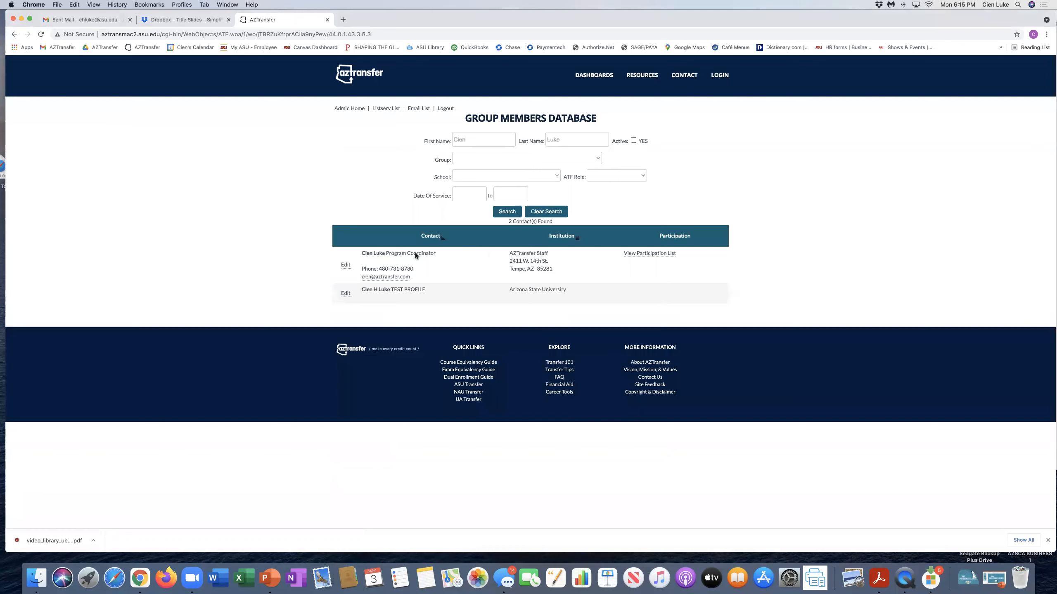
pyautogui.click(345, 265)
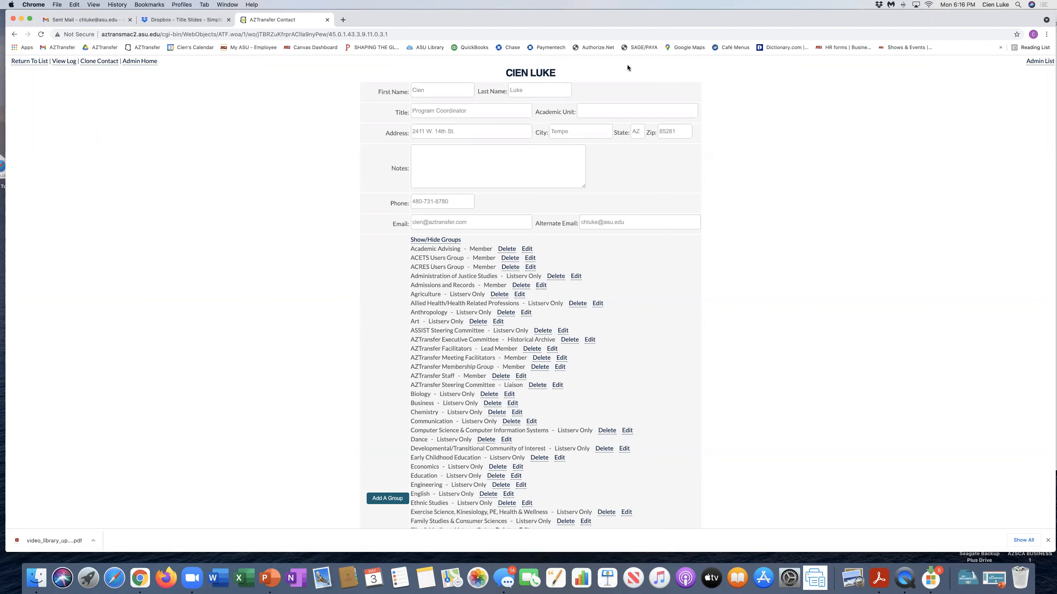
pyautogui.scroll(-5, 525, 252)
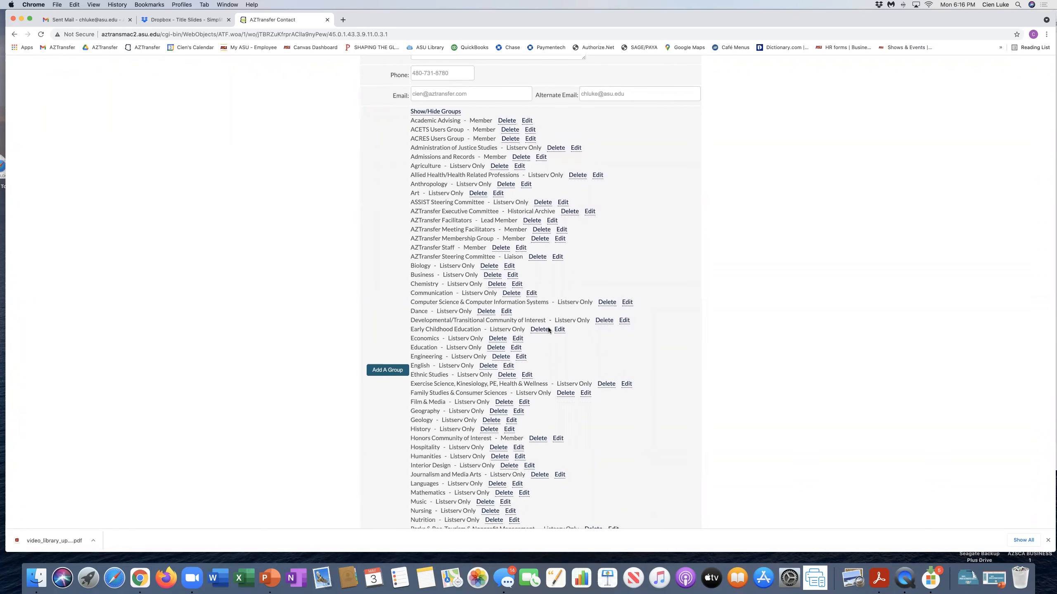
pyautogui.scroll(-3, 548, 330)
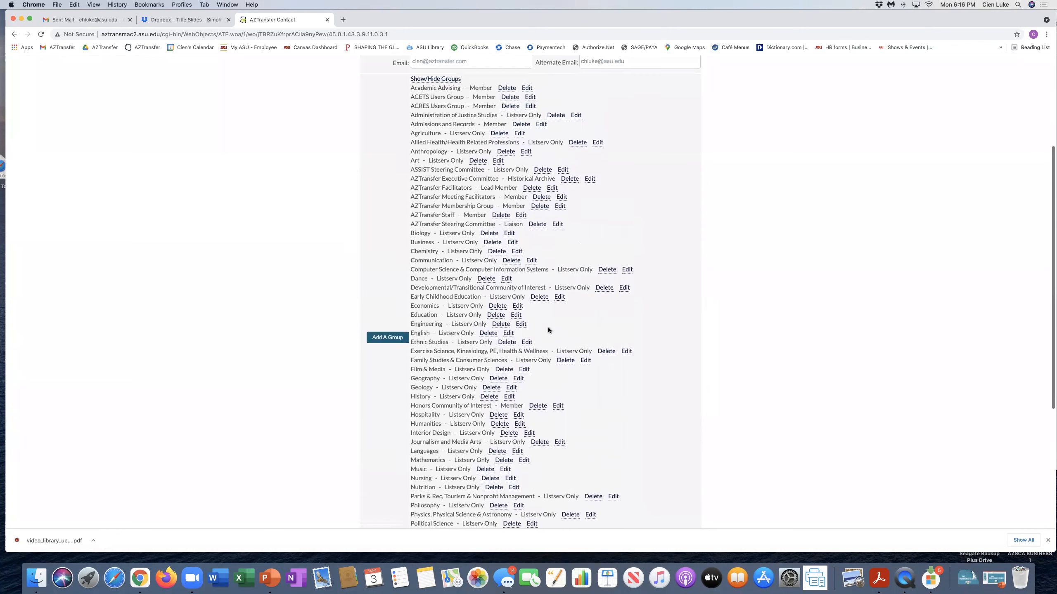
pyautogui.scroll(1, 548, 330)
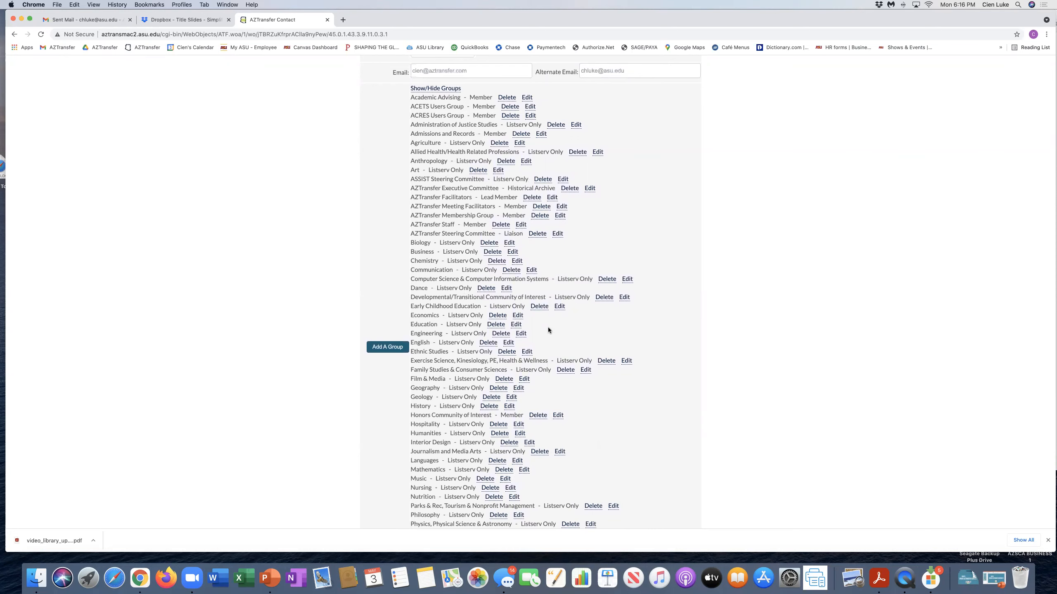
pyautogui.scroll(-2, 548, 330)
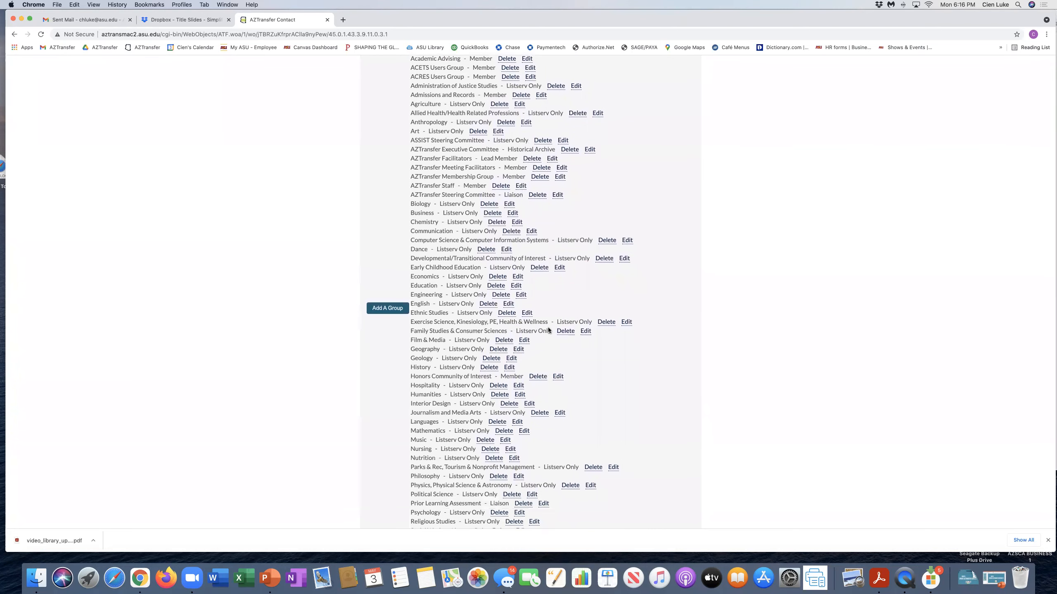
pyautogui.scroll(2, 549, 331)
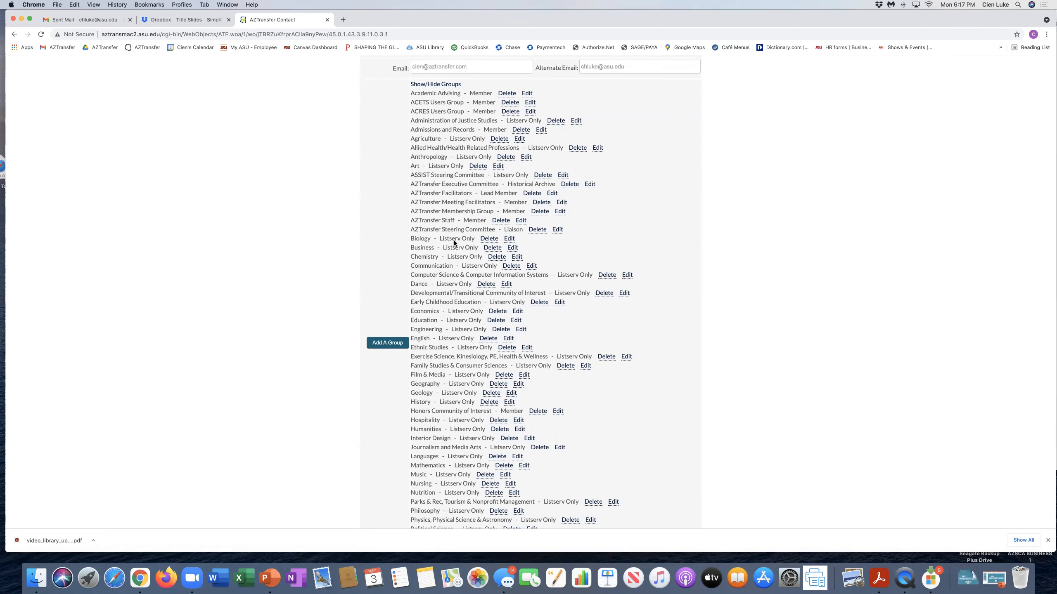
pyautogui.scroll(5, 454, 241)
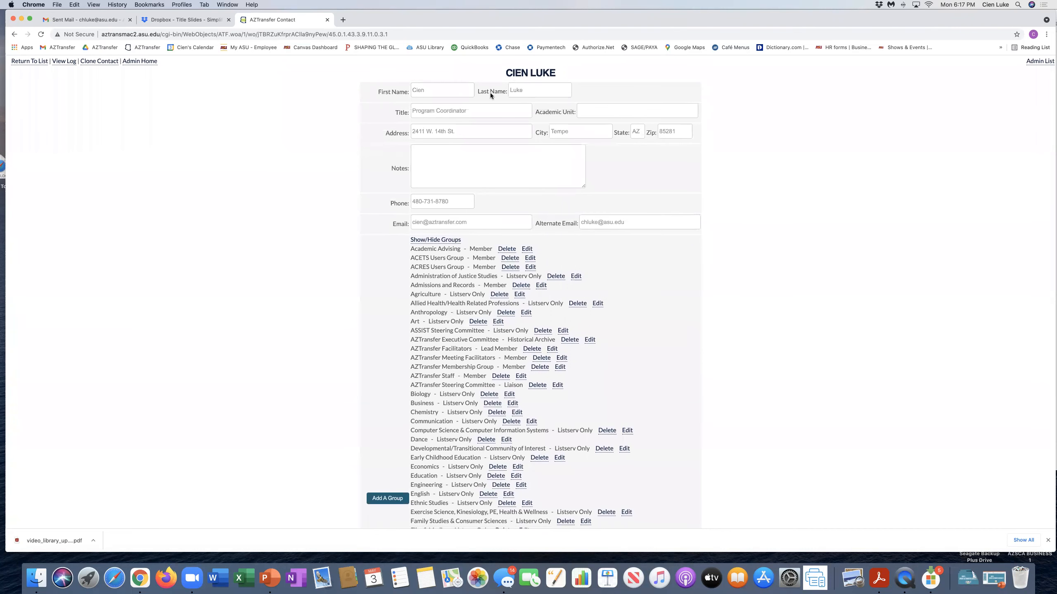
pyautogui.scroll(-5, 474, 280)
pyautogui.scroll(-7, 475, 282)
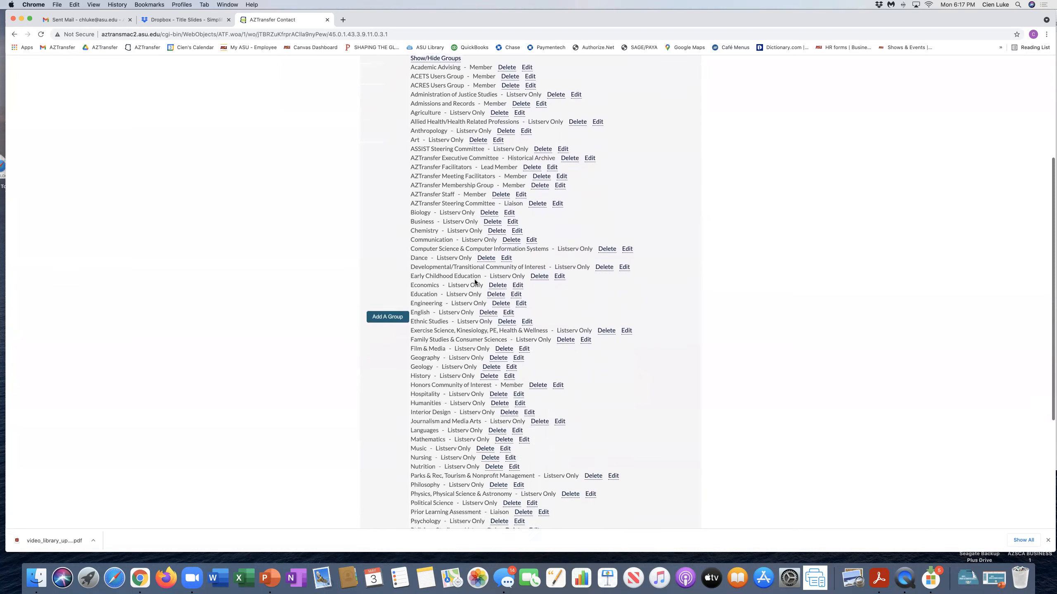
pyautogui.scroll(4, 475, 282)
# Step: Try adding Biology with the Member role and review the 'already related to group' error
pyautogui.click(377, 270)
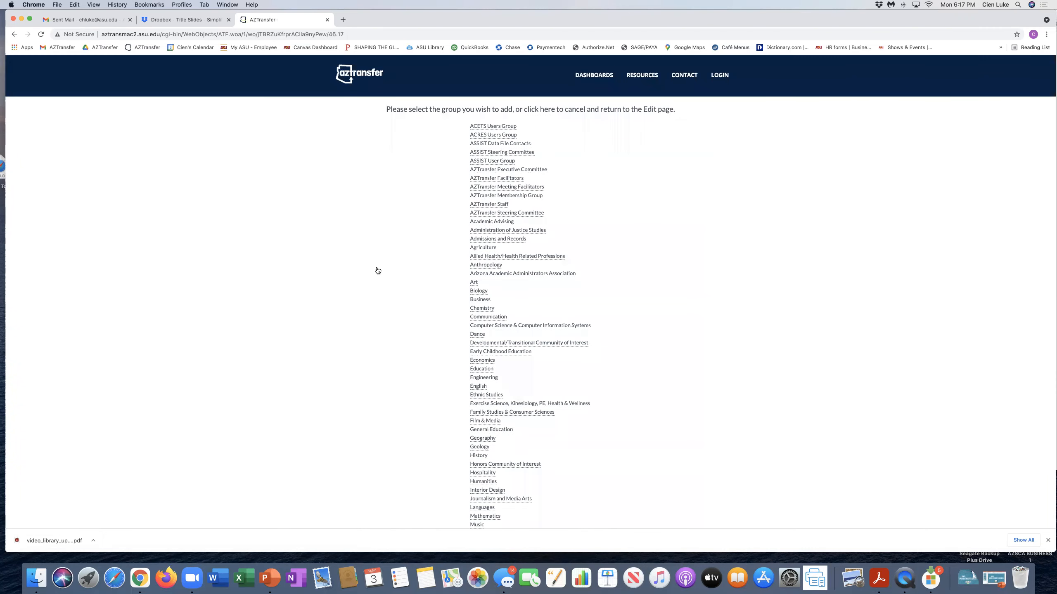
pyautogui.click(477, 291)
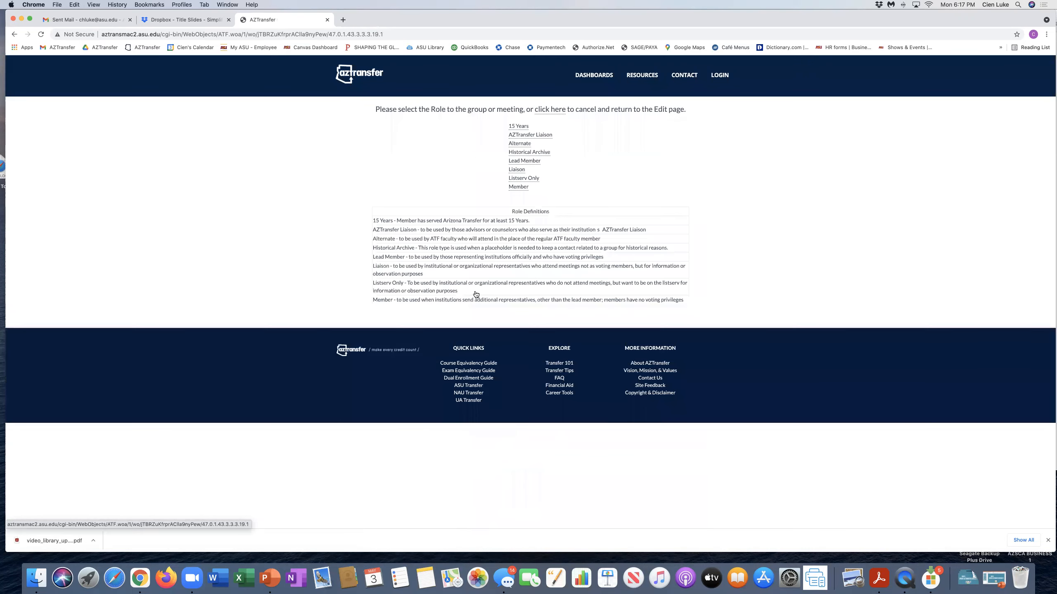
pyautogui.click(512, 188)
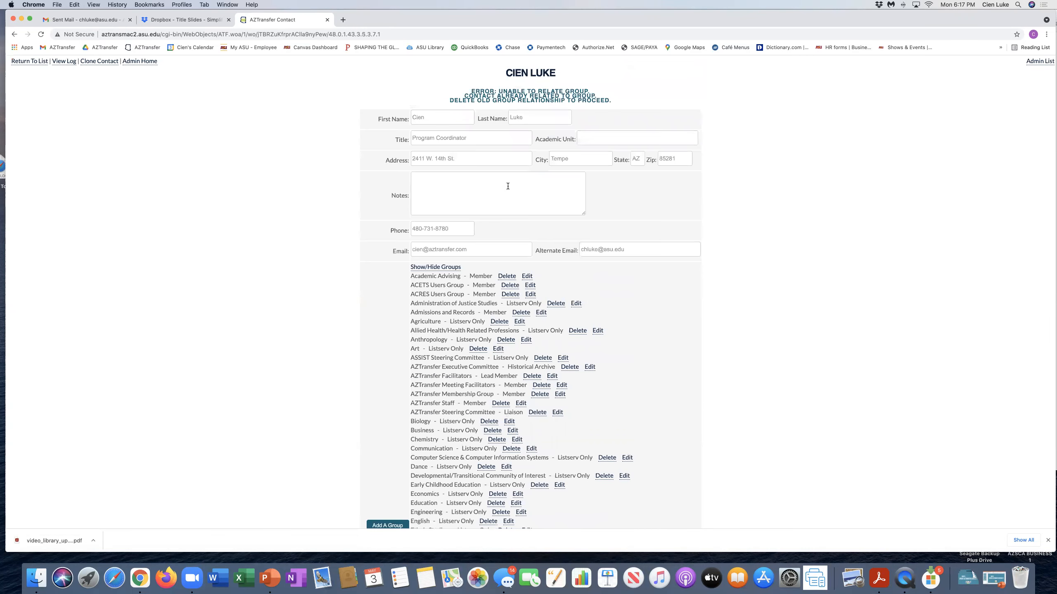
pyautogui.moveTo(471, 90); pyautogui.dragTo(614, 103)
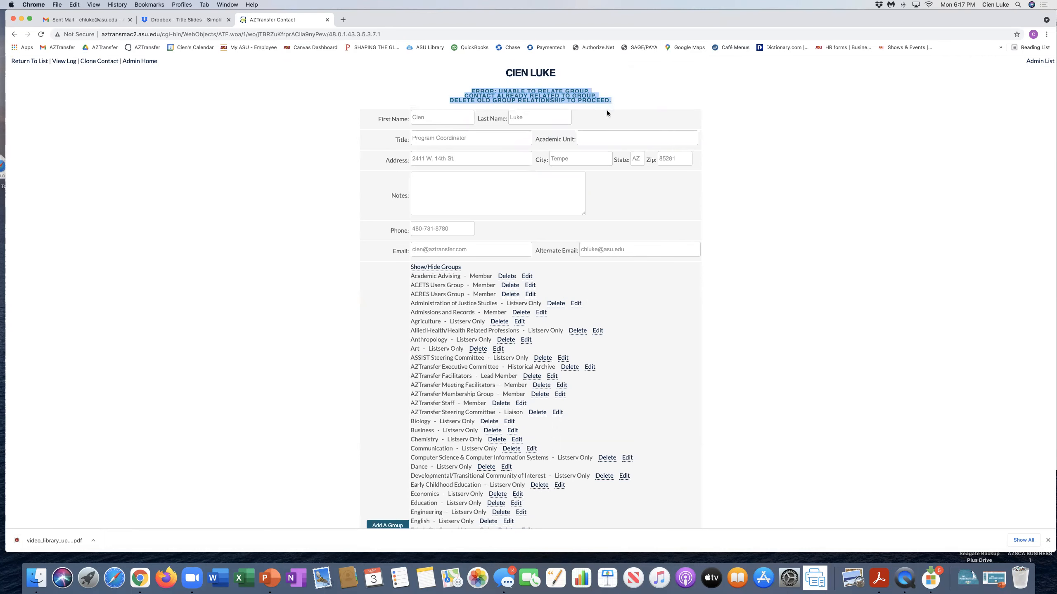
pyautogui.scroll(-3, 591, 295)
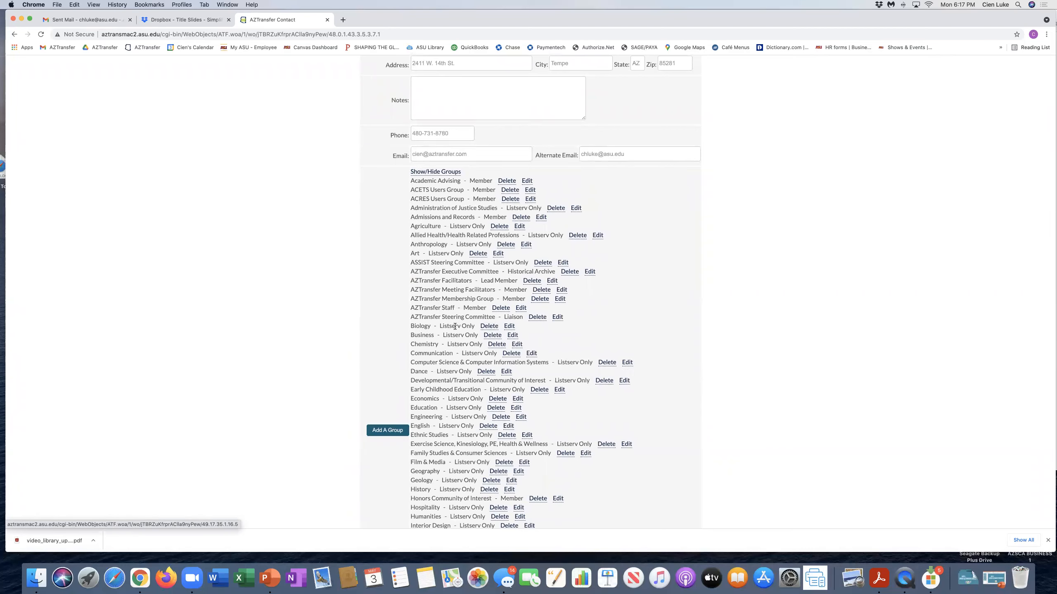
# Step: Delete the old Biology membership and re-add Biology with the Liaison role
pyautogui.click(489, 329)
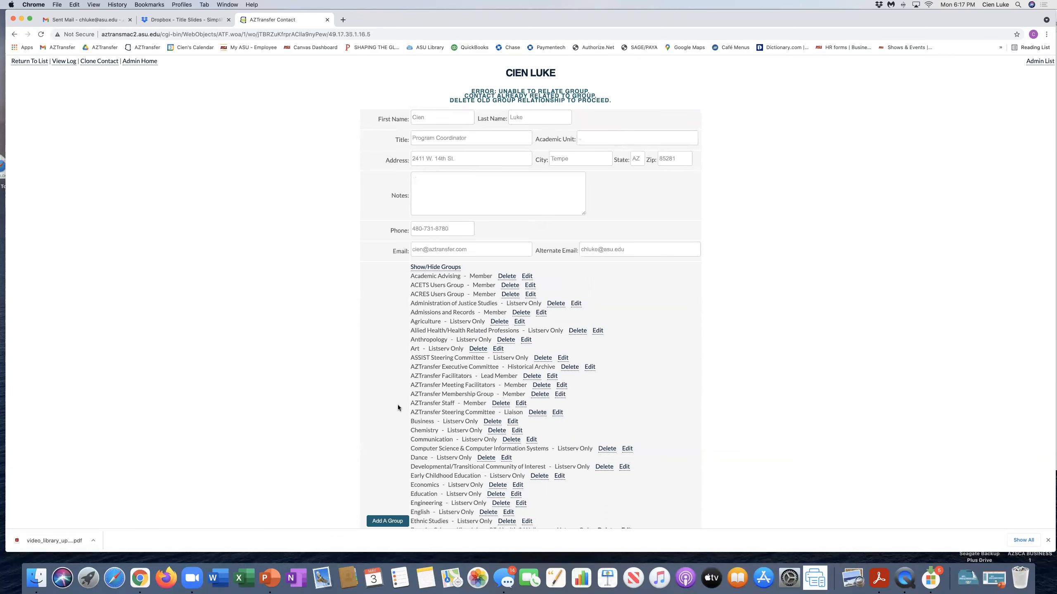
pyautogui.scroll(-3, 390, 479)
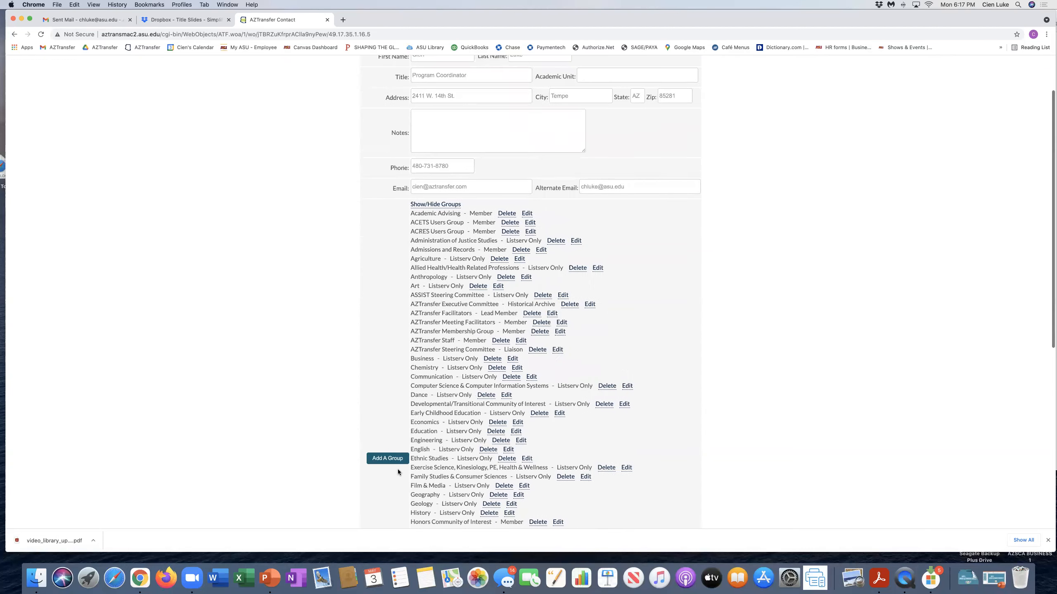
pyautogui.click(386, 395)
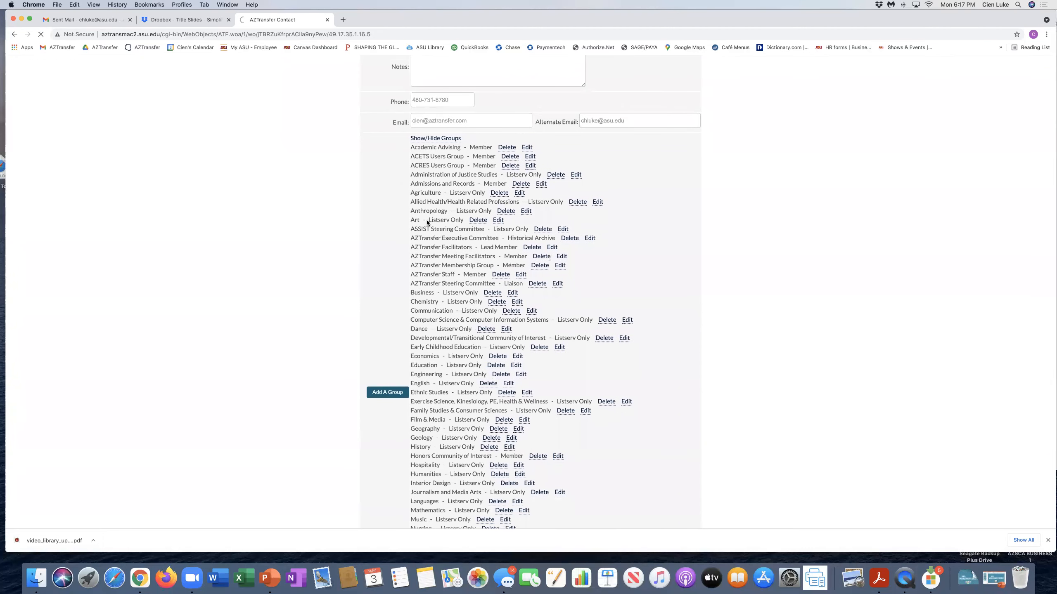
pyautogui.click(483, 293)
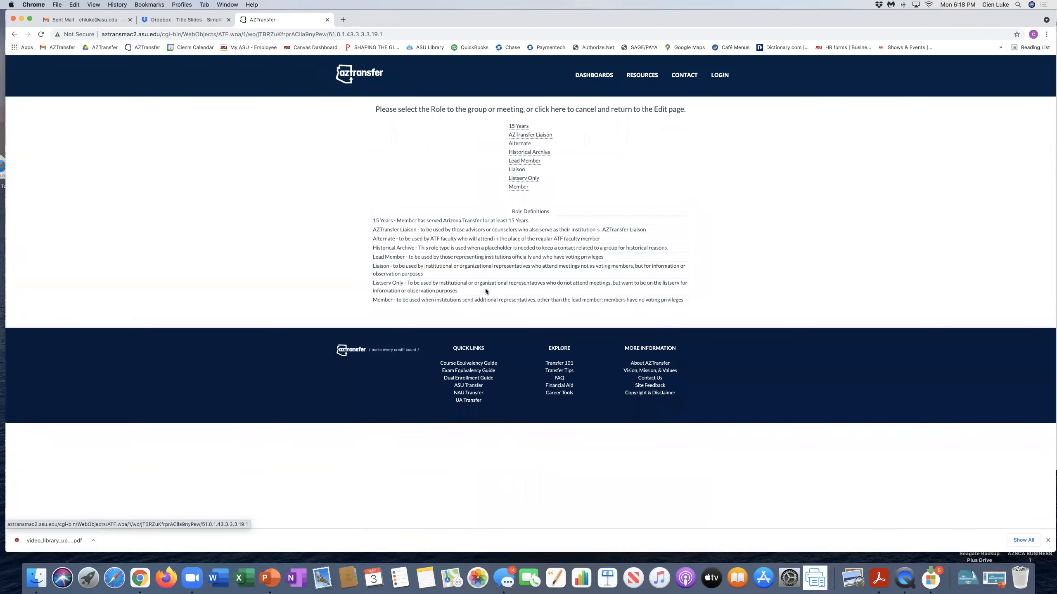
pyautogui.click(515, 169)
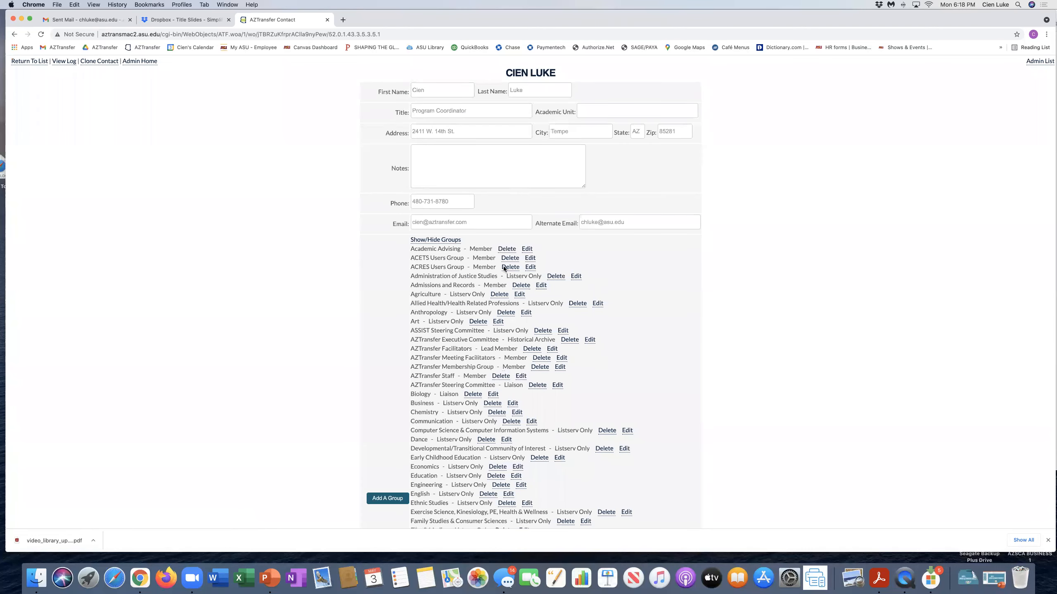
pyautogui.scroll(-10, 506, 282)
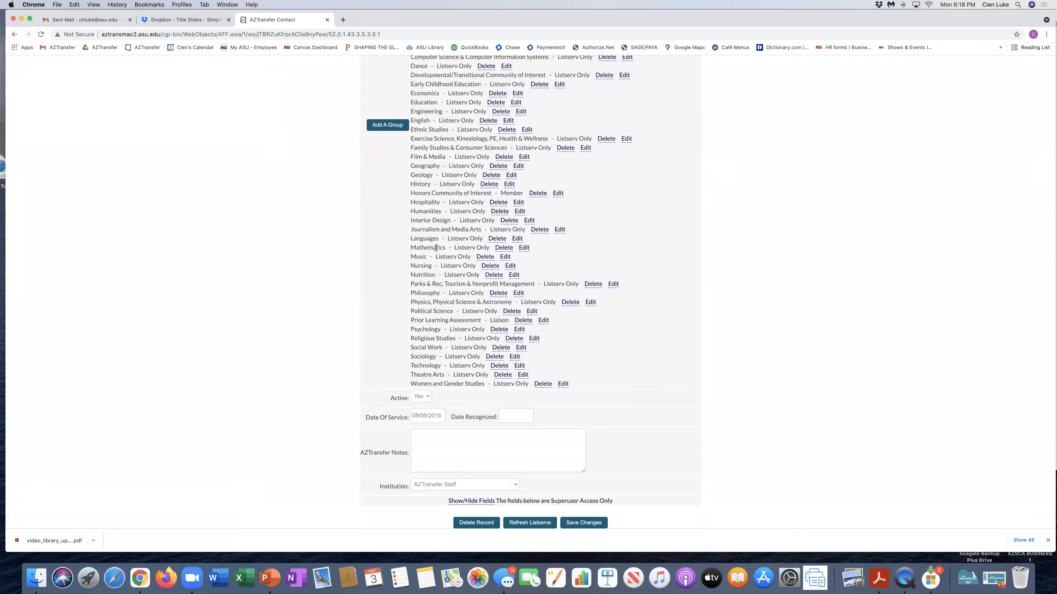
# Step: Keep AZTransfer Staff as the institution and save the contact's changes
pyautogui.scroll(-1, 432, 375)
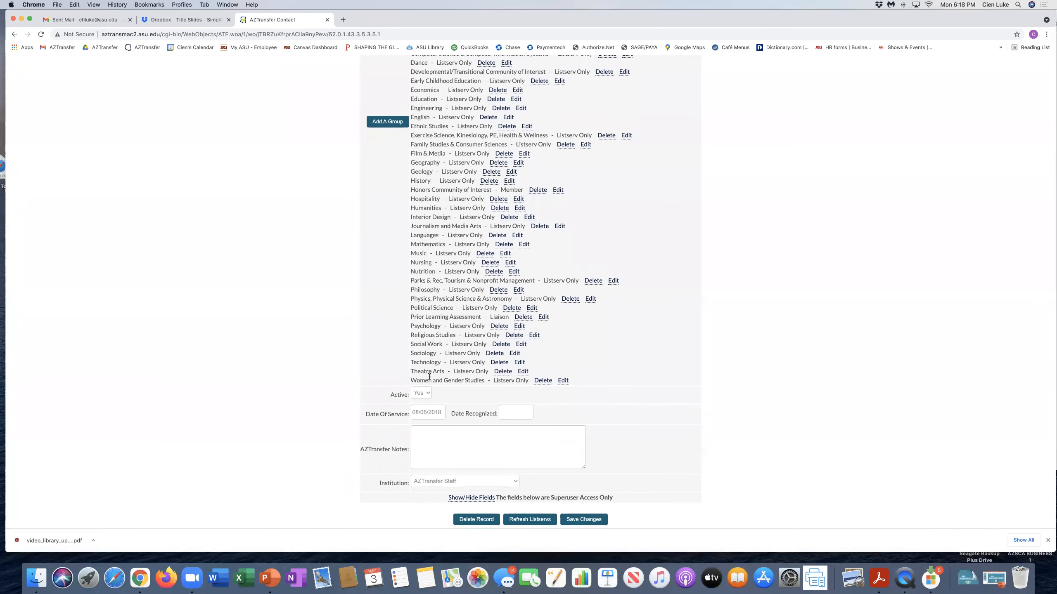
pyautogui.click(514, 485)
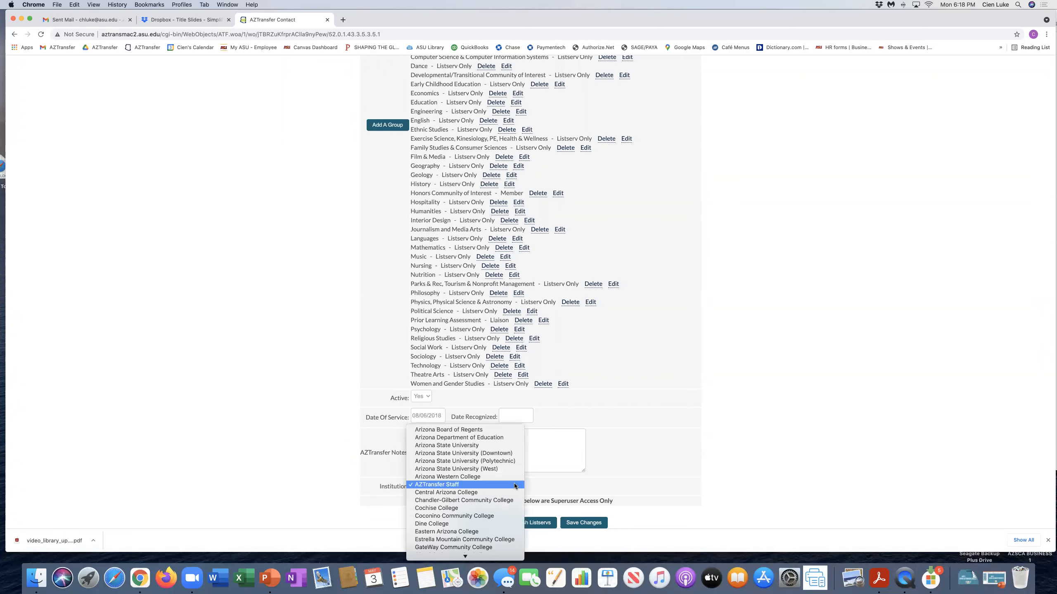
pyautogui.click(616, 479)
pyautogui.click(581, 526)
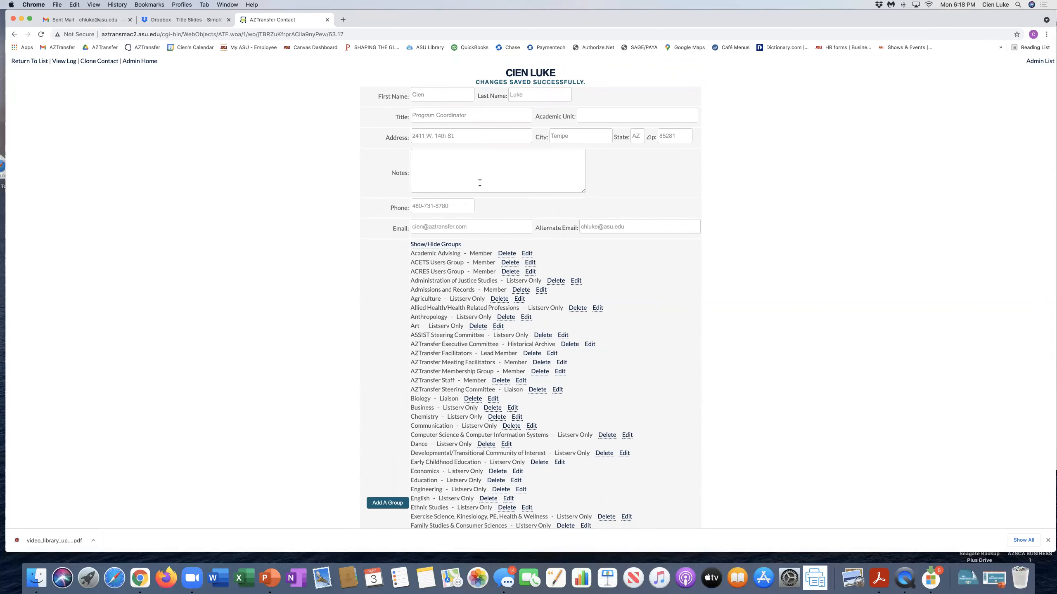
# Step: Check the saved groups on the contact record, then start adding another group
pyautogui.scroll(-3, 480, 182)
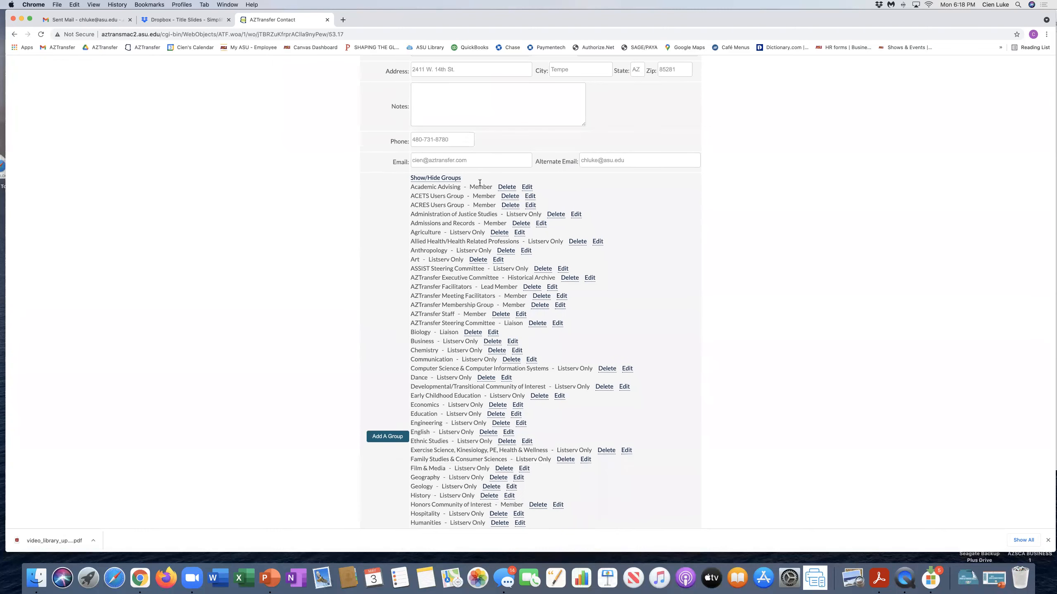
pyautogui.scroll(3, 479, 183)
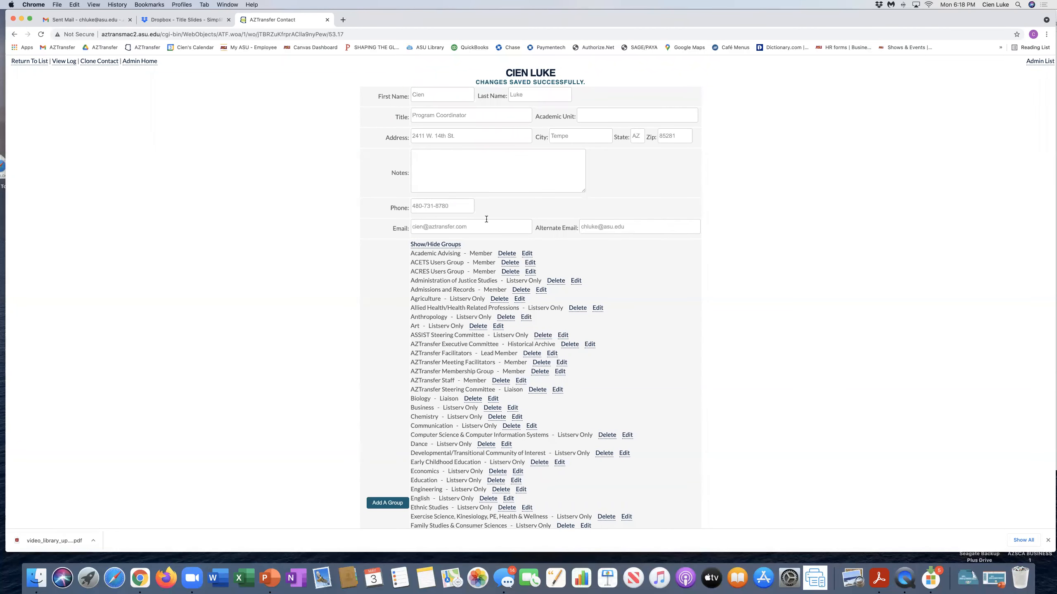
pyautogui.scroll(-5, 486, 219)
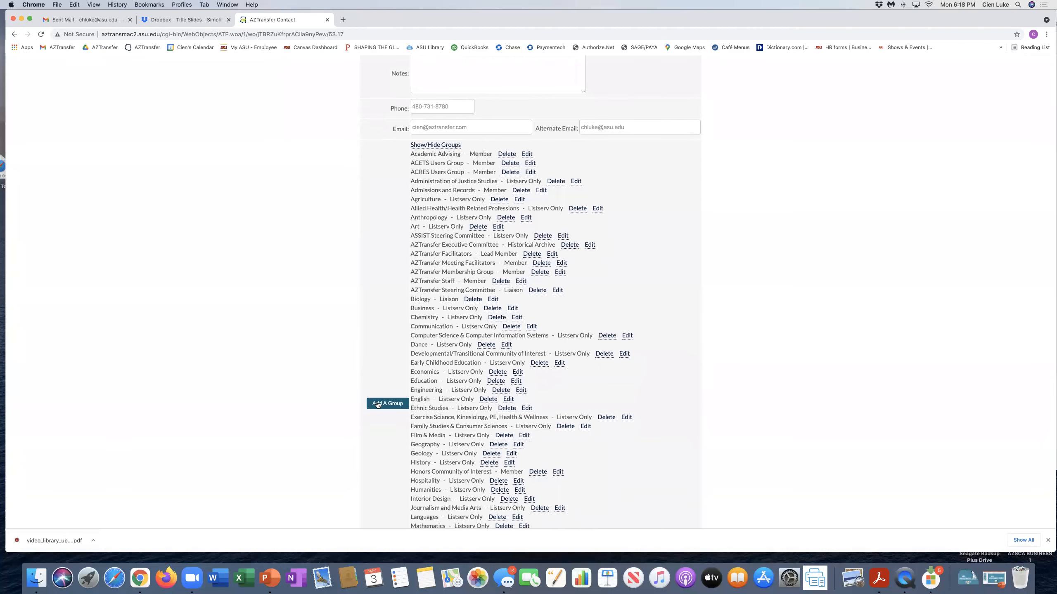
pyautogui.click(377, 405)
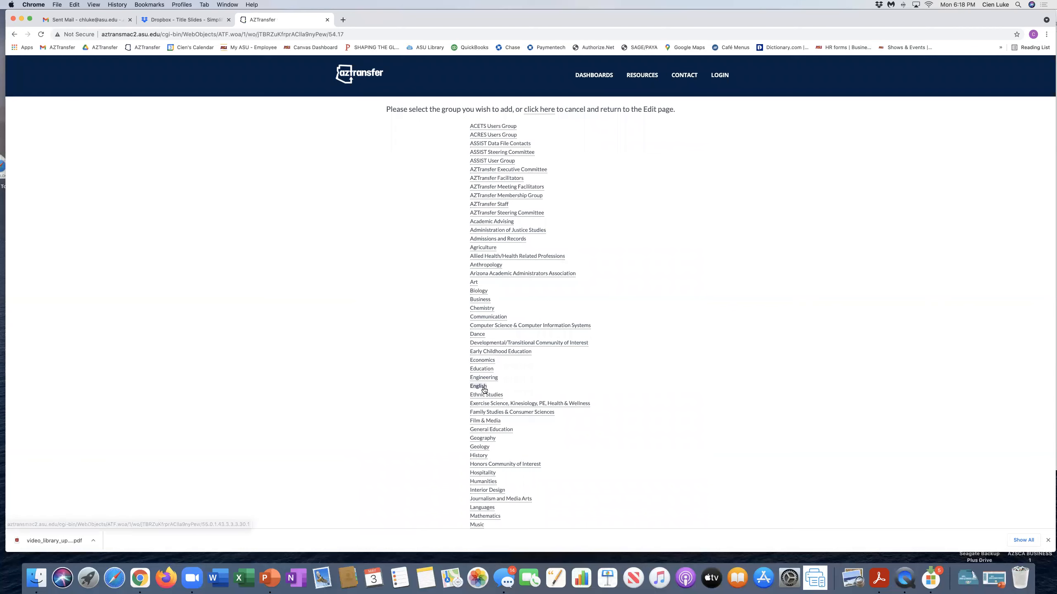
# Step: Select the English group, then cancel from the role page back to the contact record
pyautogui.click(479, 386)
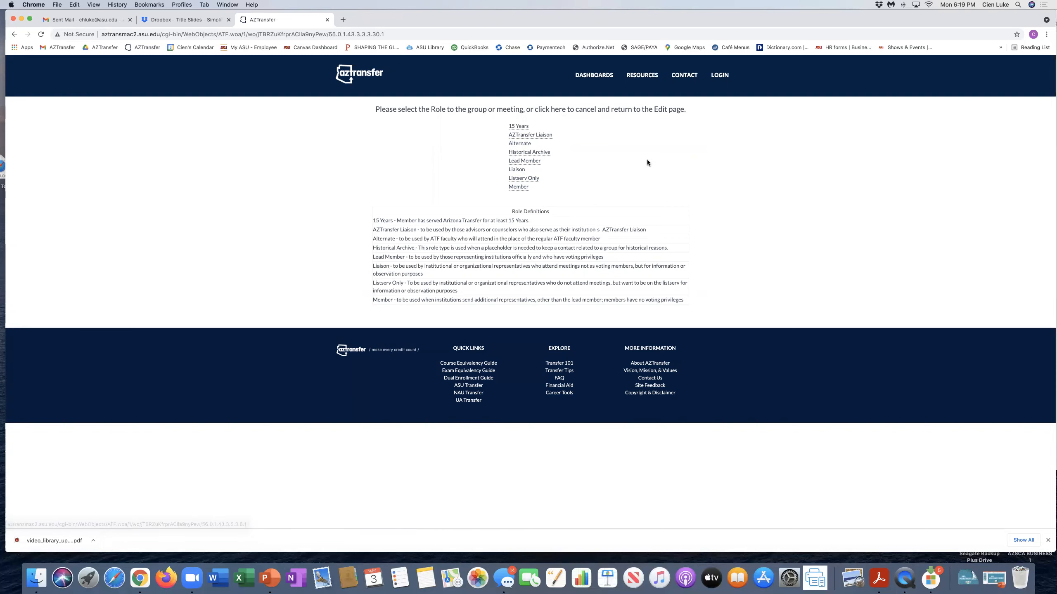
pyautogui.click(546, 109)
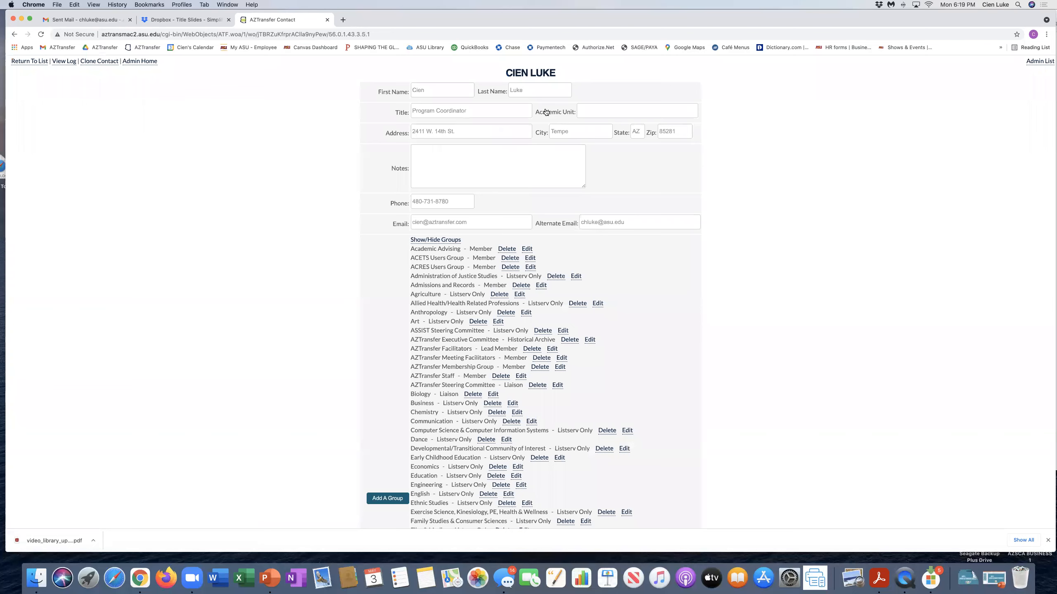
# Step: Save the contact record again and return to the results list showing 2 contacts
pyautogui.scroll(-10, 548, 196)
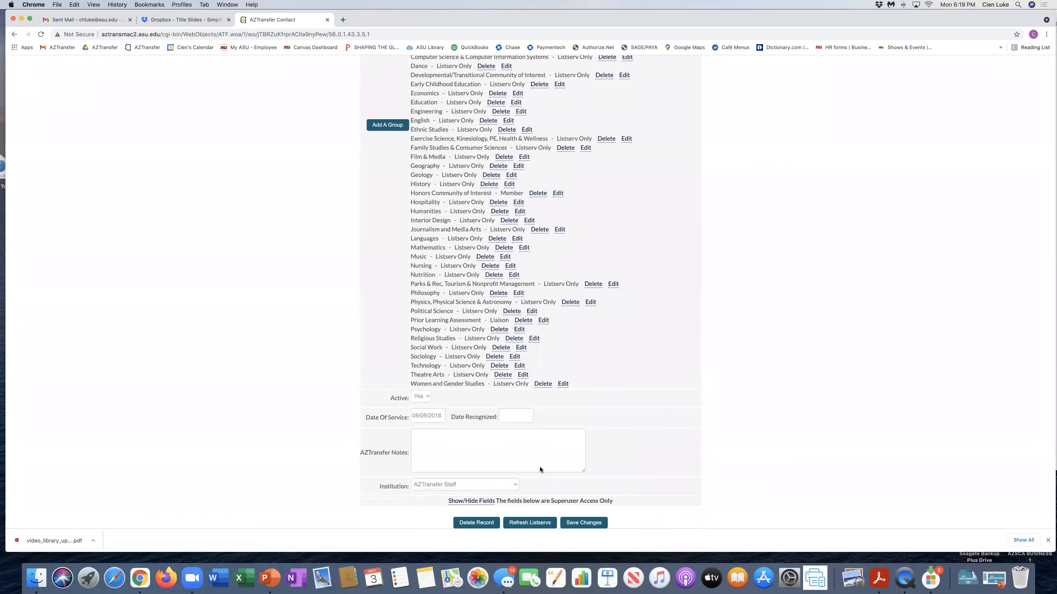
pyautogui.click(572, 524)
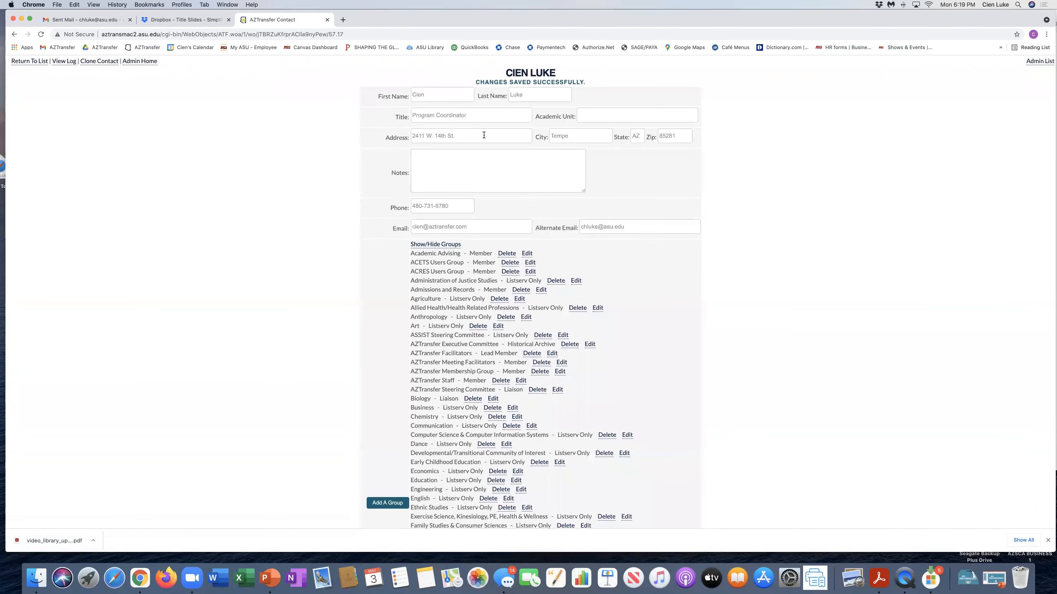
pyautogui.click(30, 61)
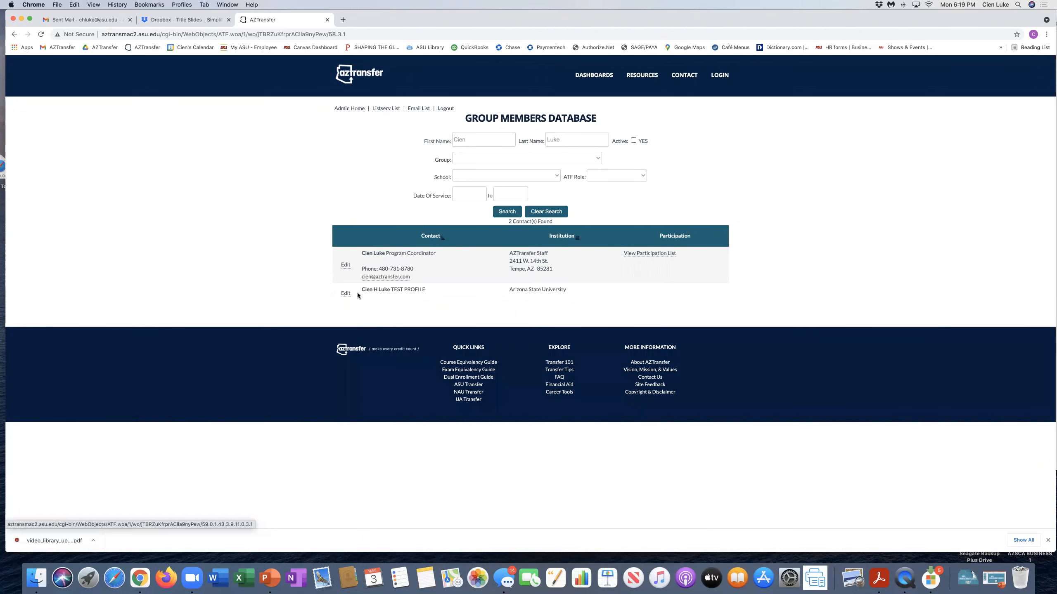
# Step: Go to Admin Home and advance the slideshow to the Training Video Library slide
pyautogui.click(345, 109)
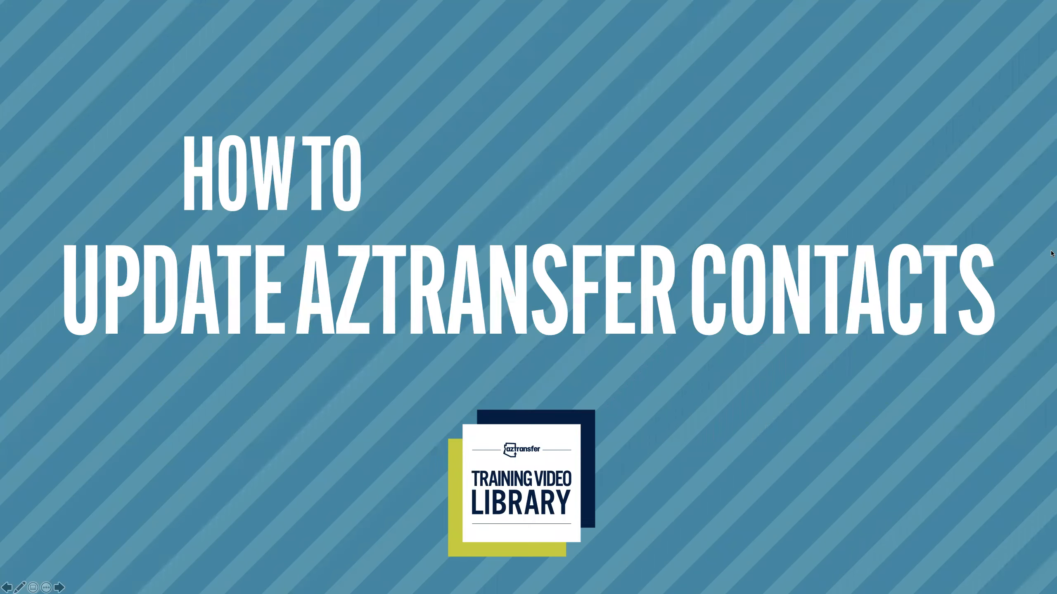
pyautogui.click(1014, 352)
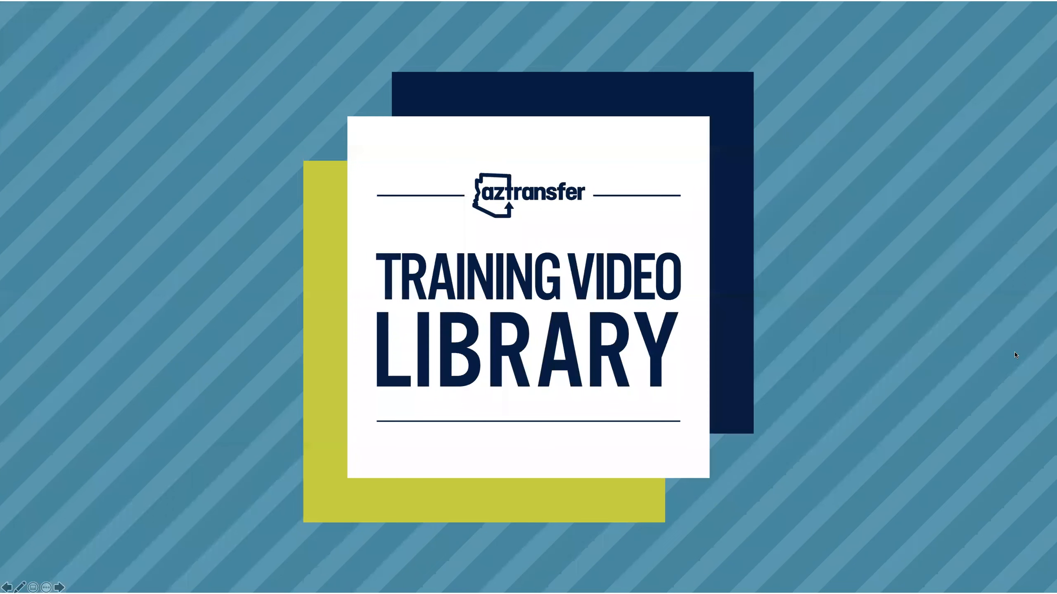